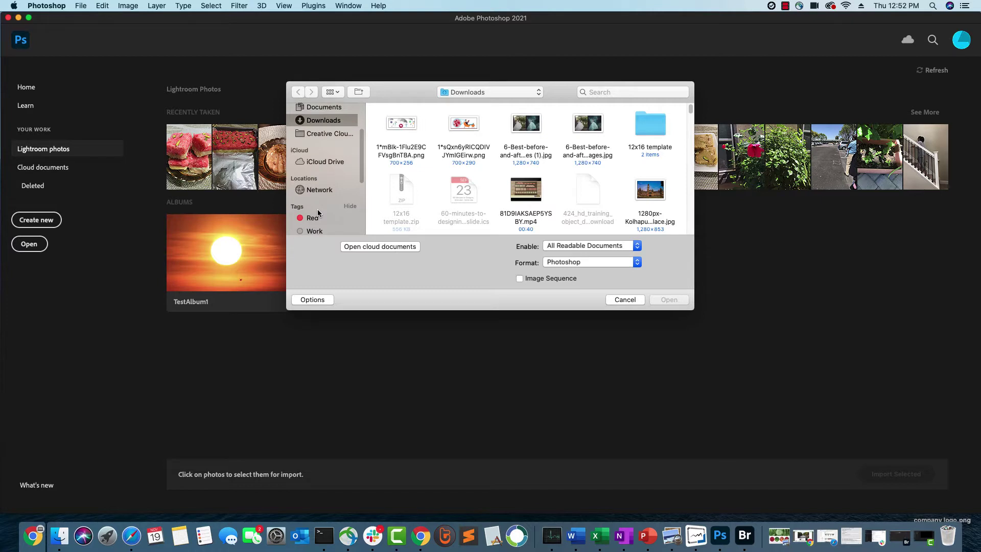
Open marqueetarget.jpg from the Downloads folder.
click(412, 157)
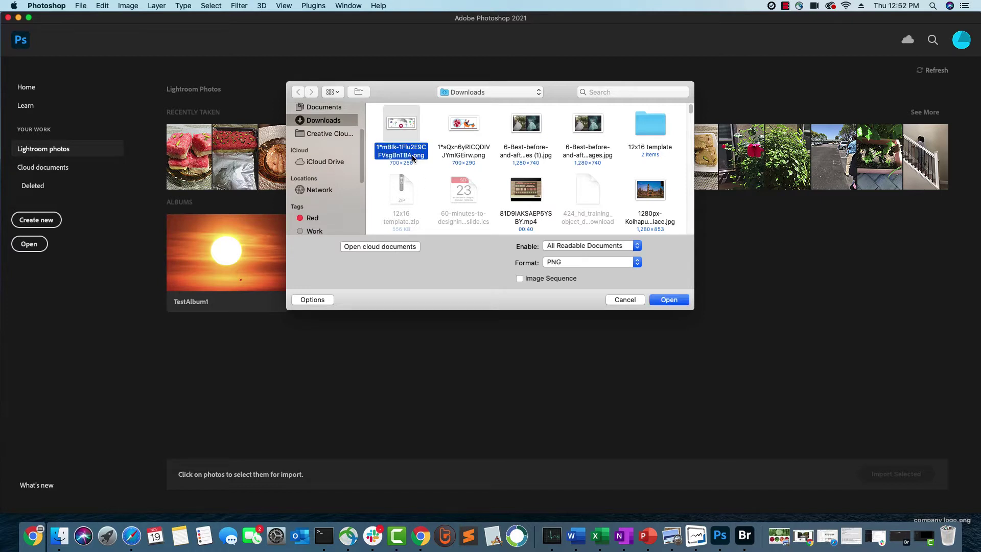
text(marq)
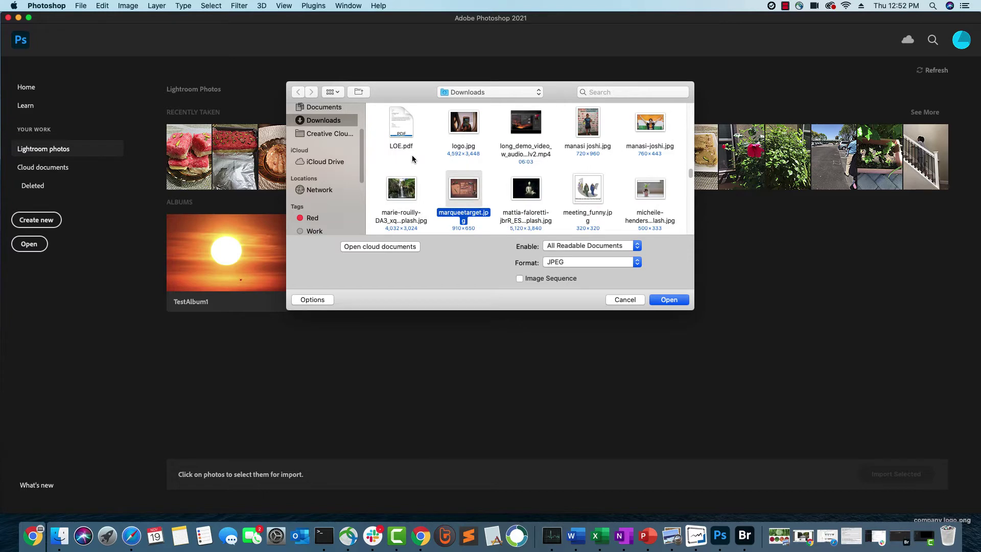
click(667, 300)
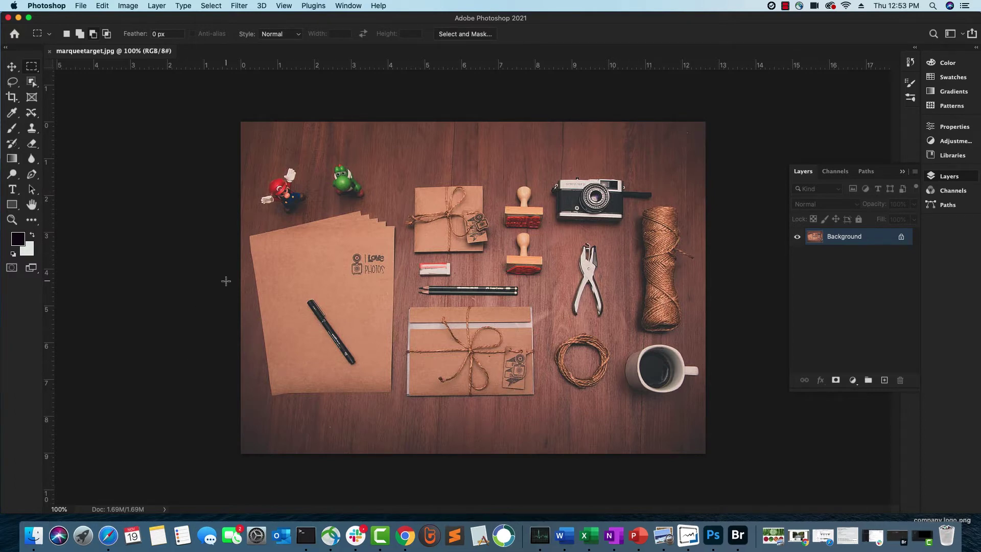
Select the large tied envelope below the pencils with the Rectangular Marquee tool, using Add to Selection to include its missed edges.
click(16, 84)
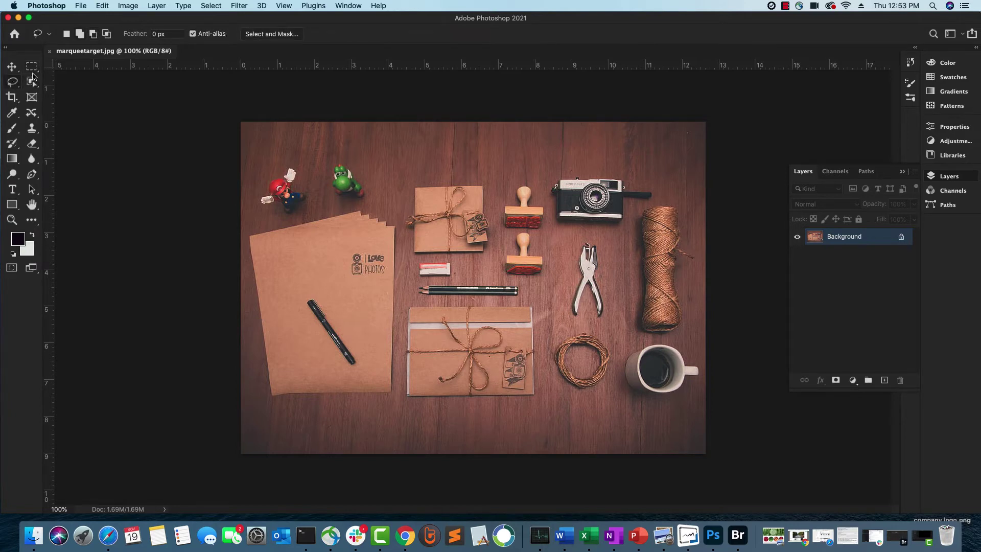
click(33, 68)
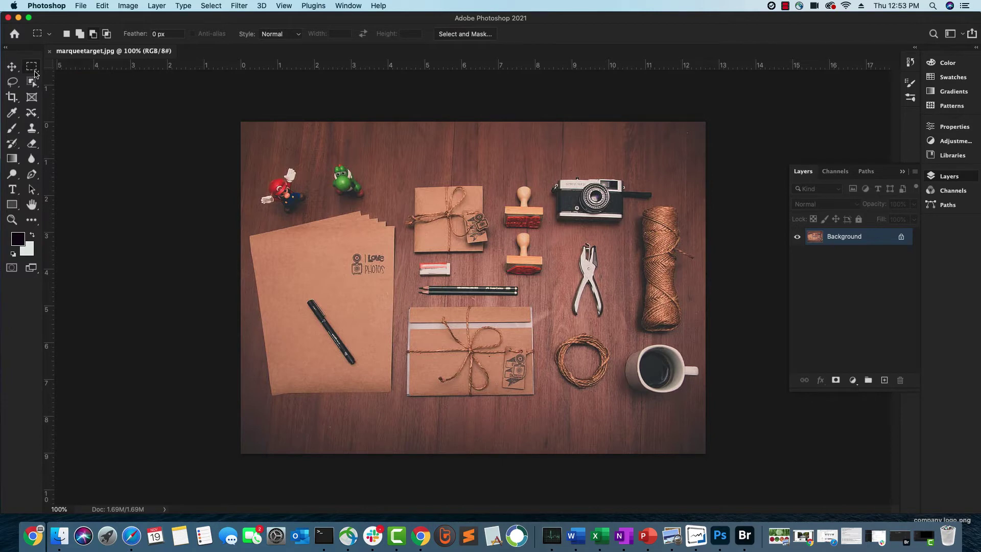
right_click(39, 74)
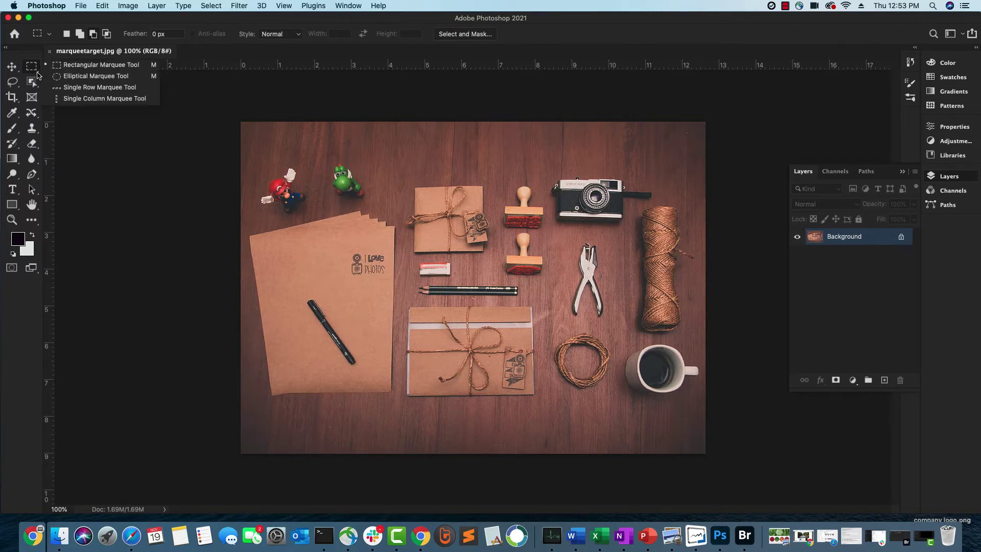
click(69, 67)
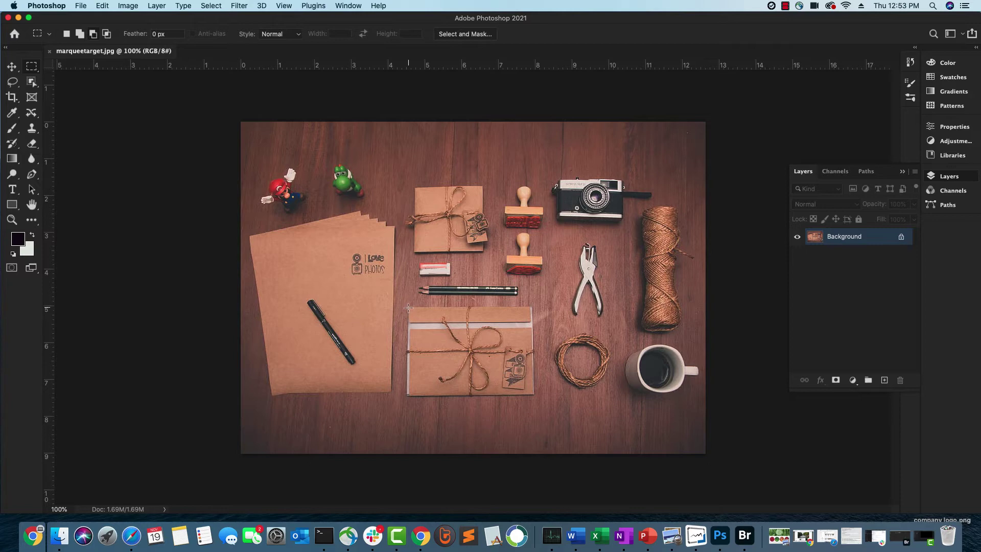
drag(409, 307, 534, 396)
click(537, 397)
drag(412, 309, 489, 386)
click(81, 34)
drag(491, 309, 533, 394)
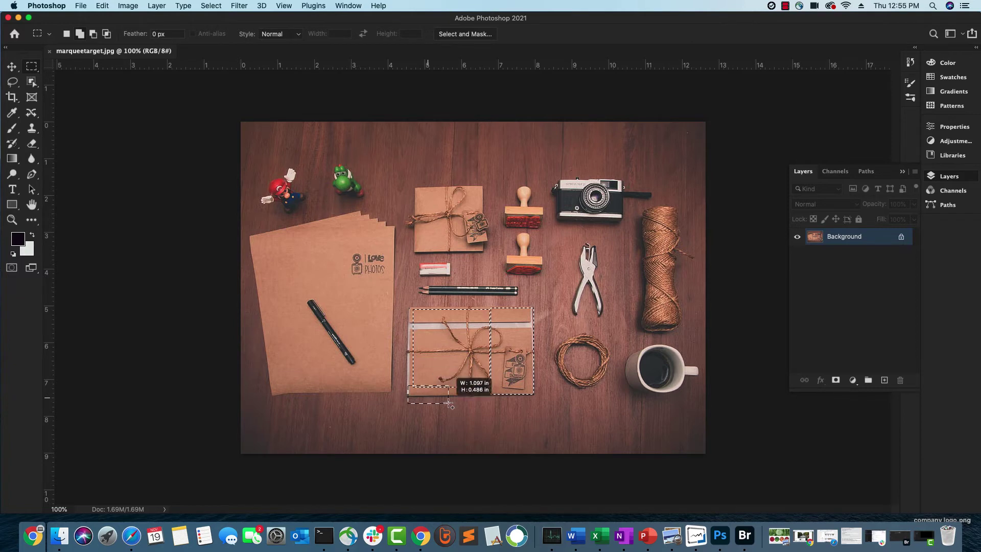
drag(449, 404, 486, 406)
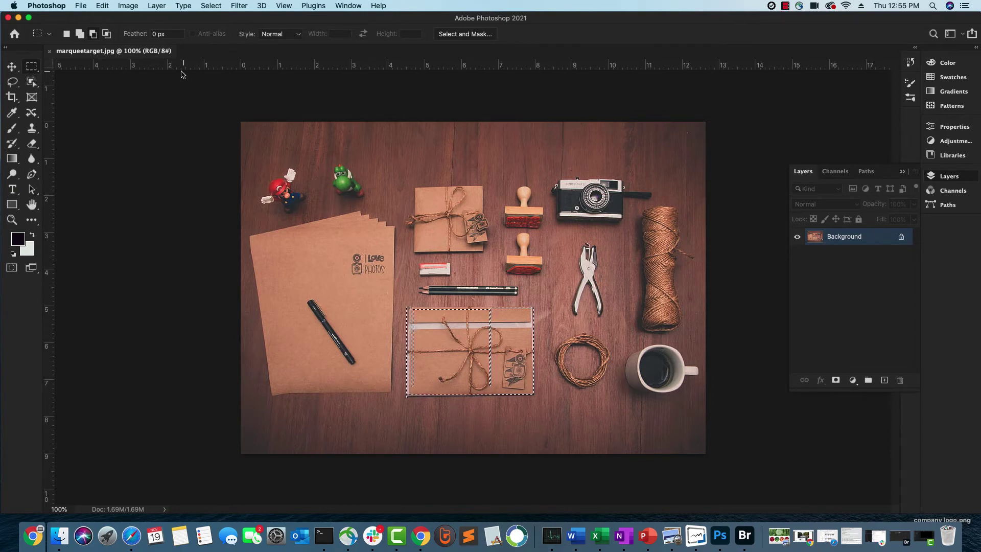
Apply a Brightness/Contrast adjustment to the selected envelope with brightness -52 and contrast 66.
click(128, 6)
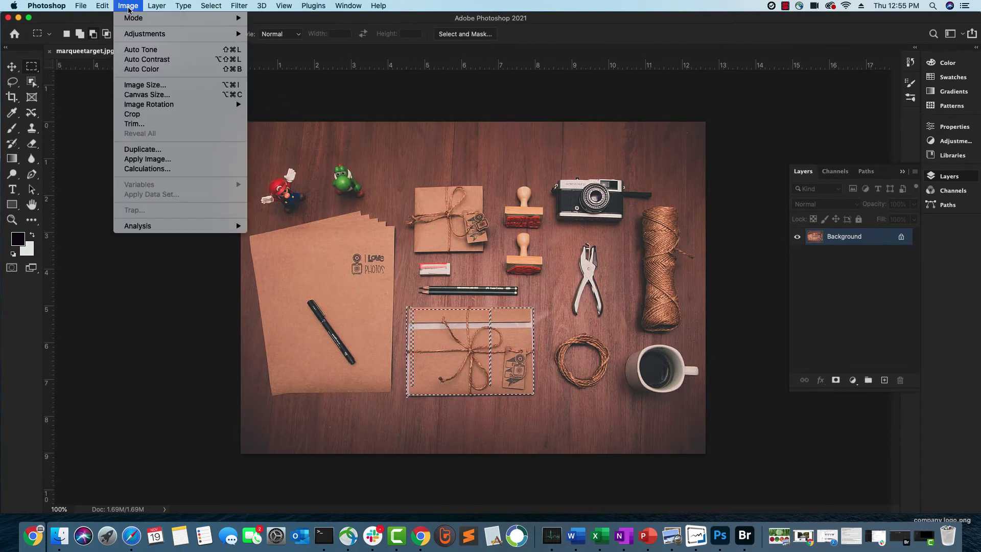
mouse_move(136, 36)
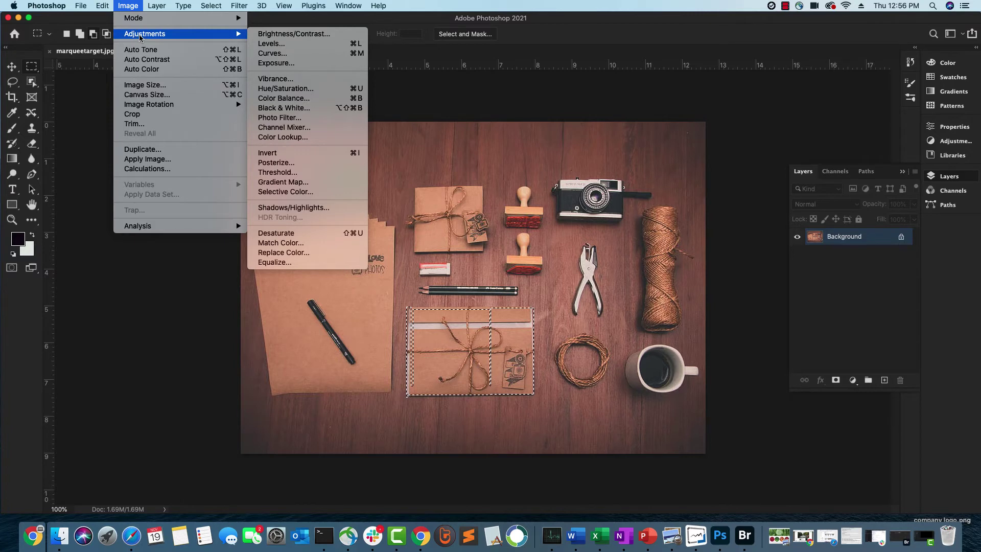
click(276, 33)
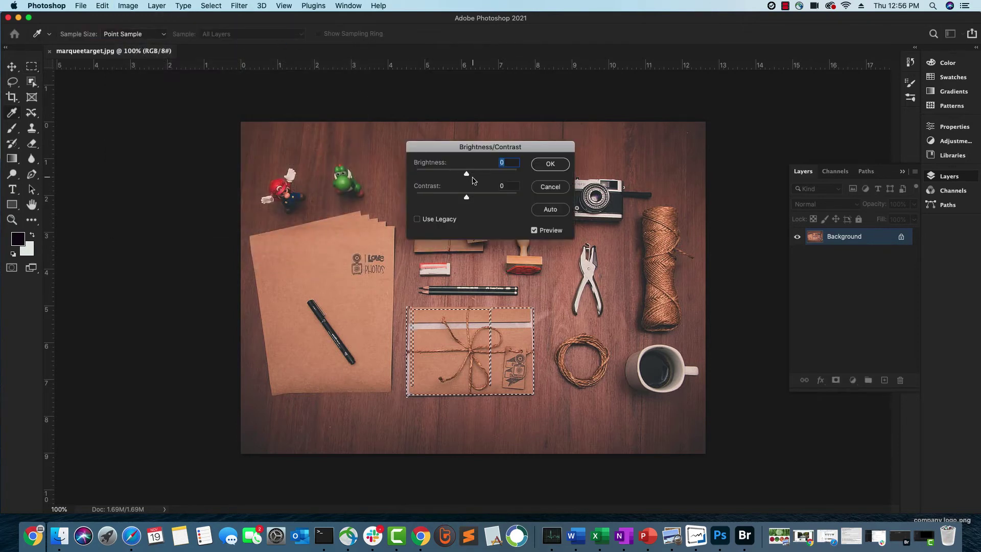
drag(467, 174, 487, 175)
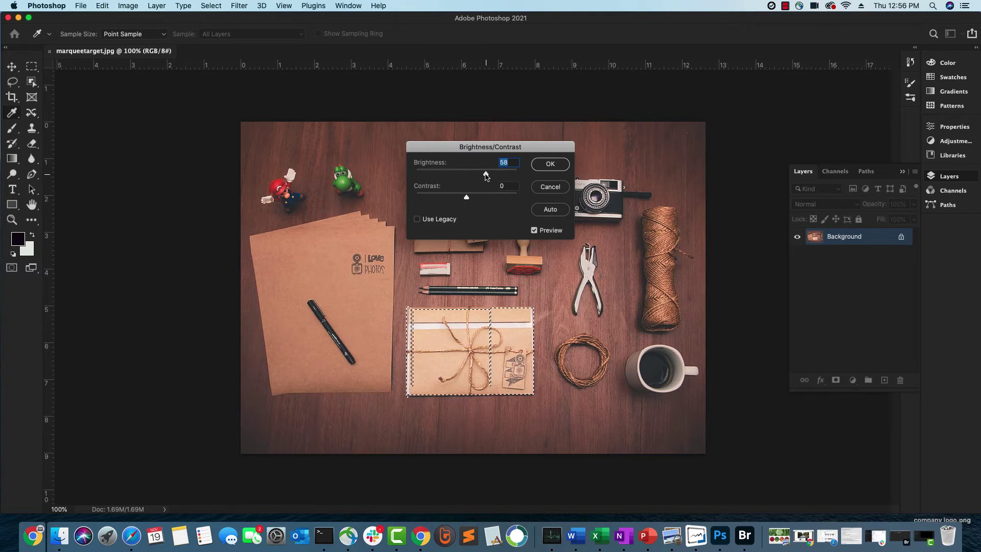
drag(486, 174, 457, 174)
drag(452, 174, 449, 174)
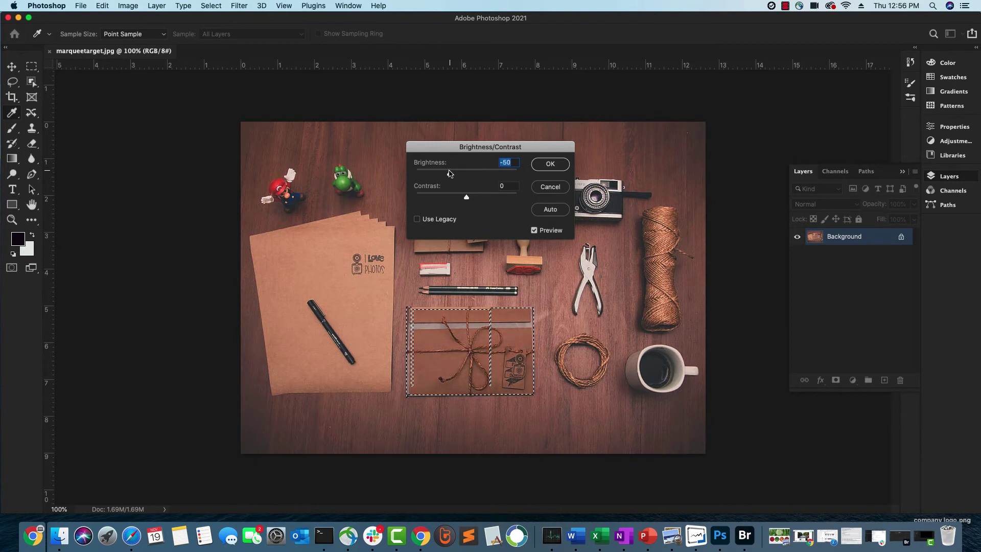
drag(450, 172, 479, 199)
drag(479, 199, 499, 202)
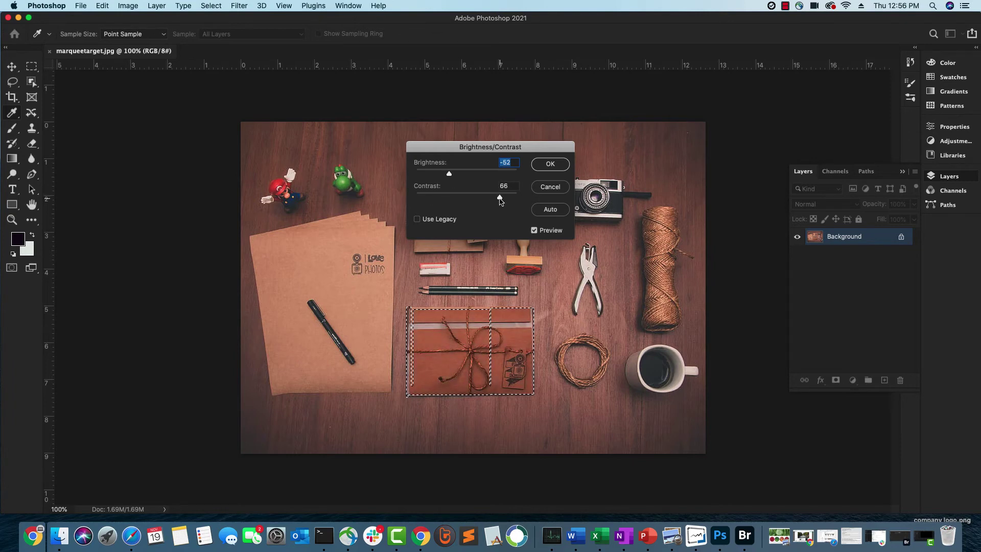
key(Tab)
click(553, 168)
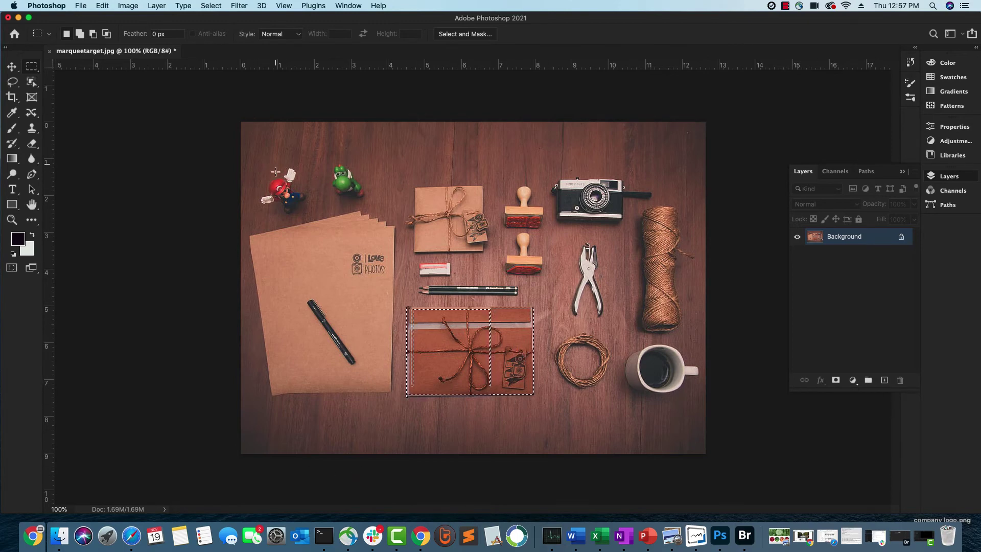
Invert the selection to apply a Black & White adjustment with Auto values to everything outside the envelope, and deselect.
click(211, 6)
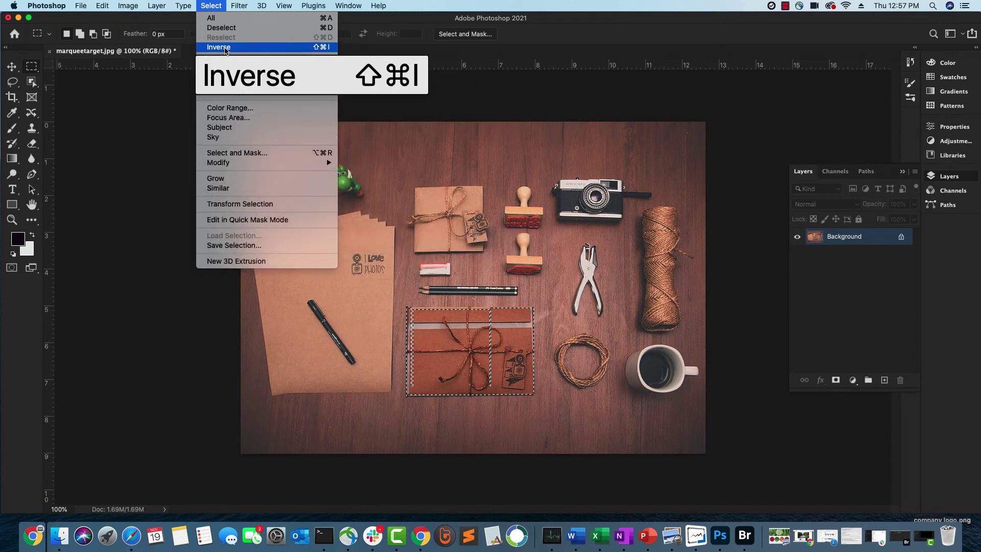
click(226, 50)
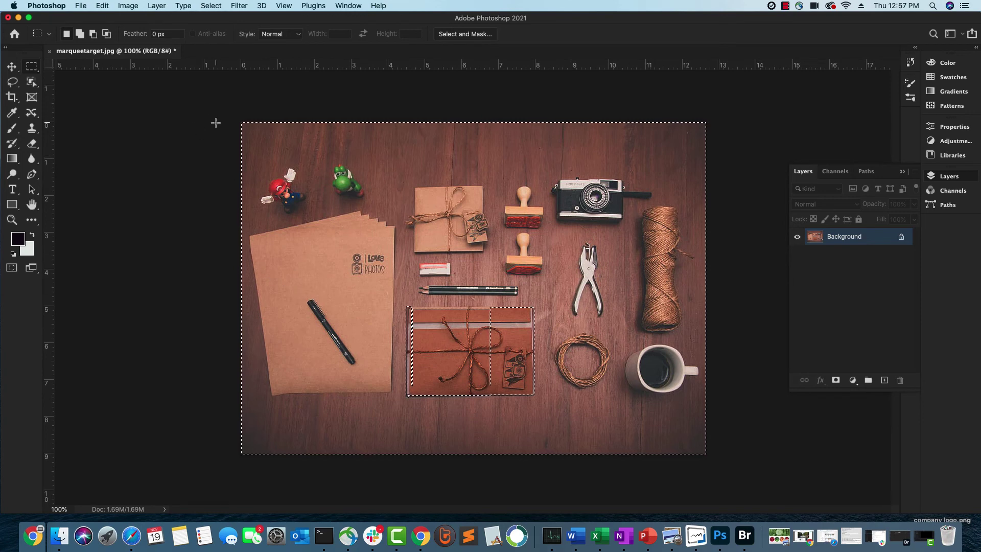
click(132, 7)
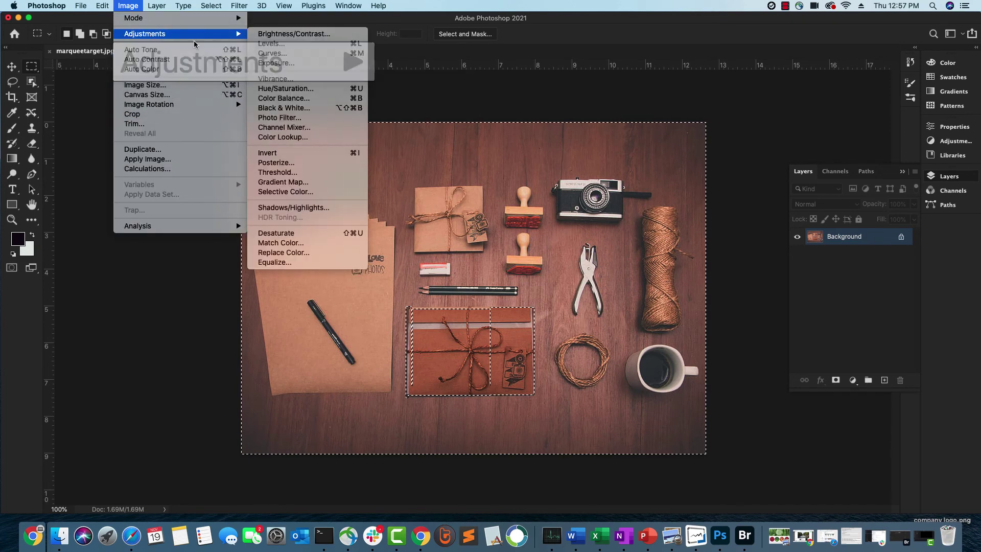
mouse_move(183, 39)
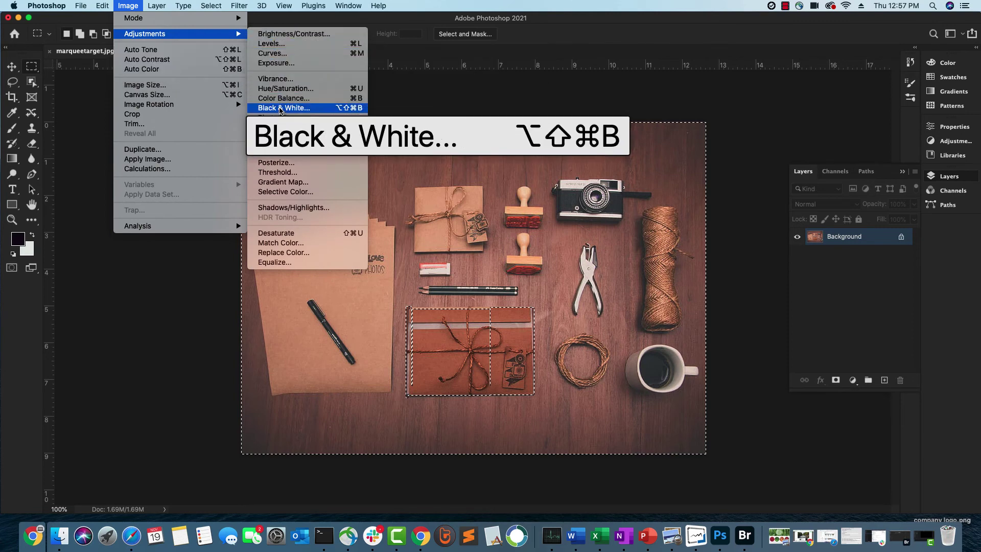
click(280, 108)
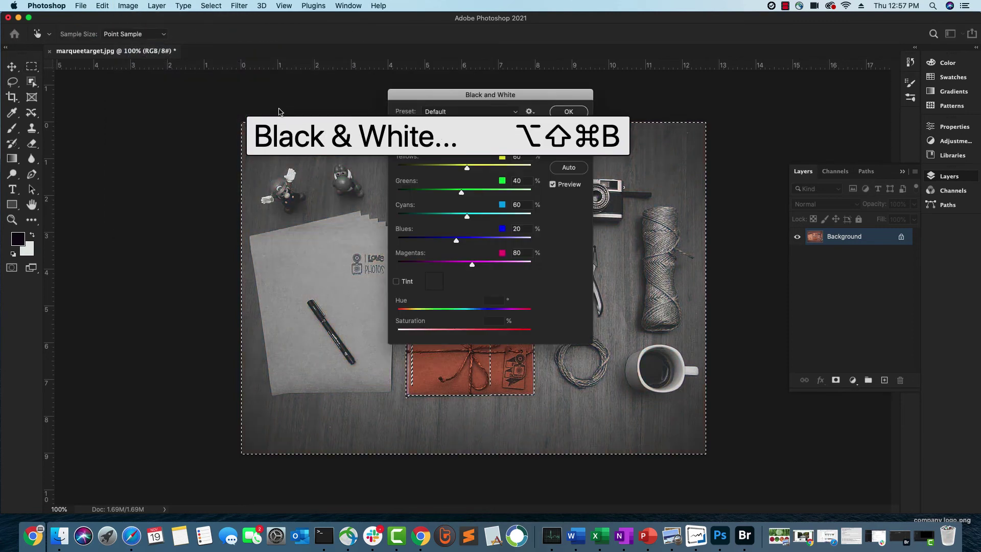
click(571, 171)
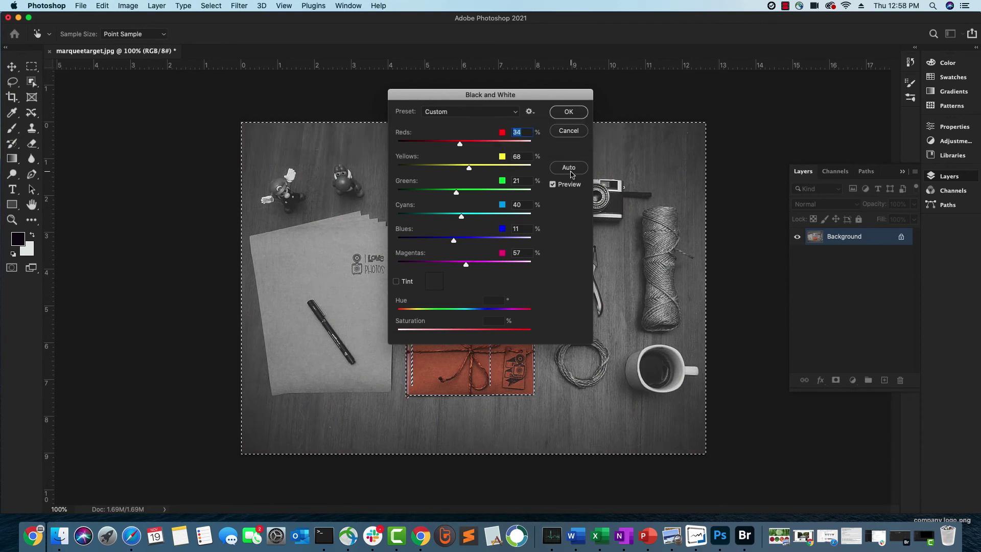
click(566, 113)
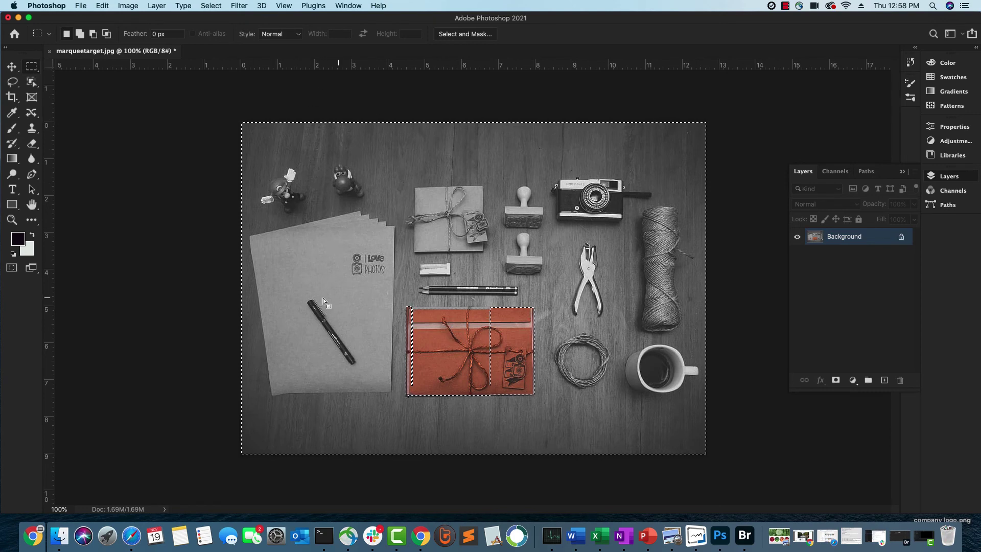
click(221, 7)
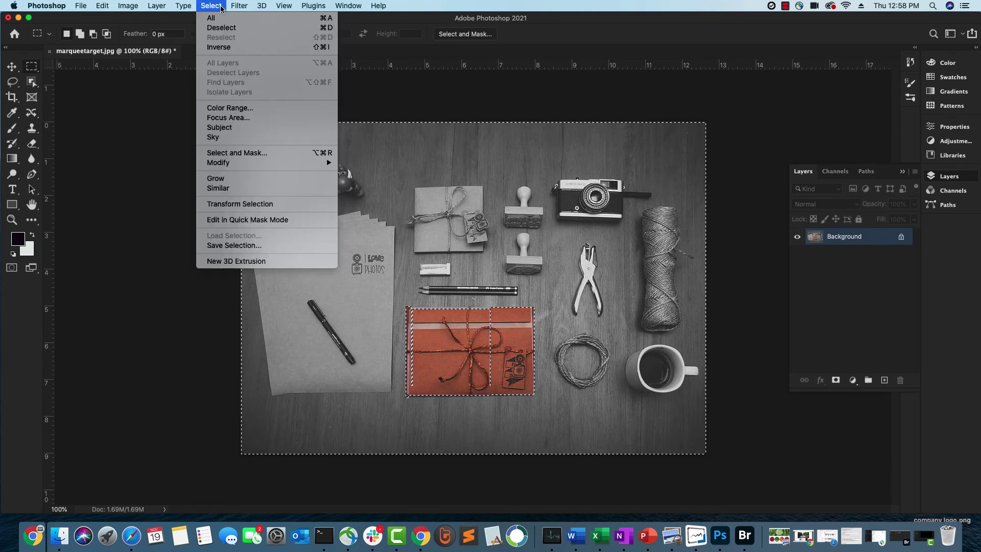
click(224, 27)
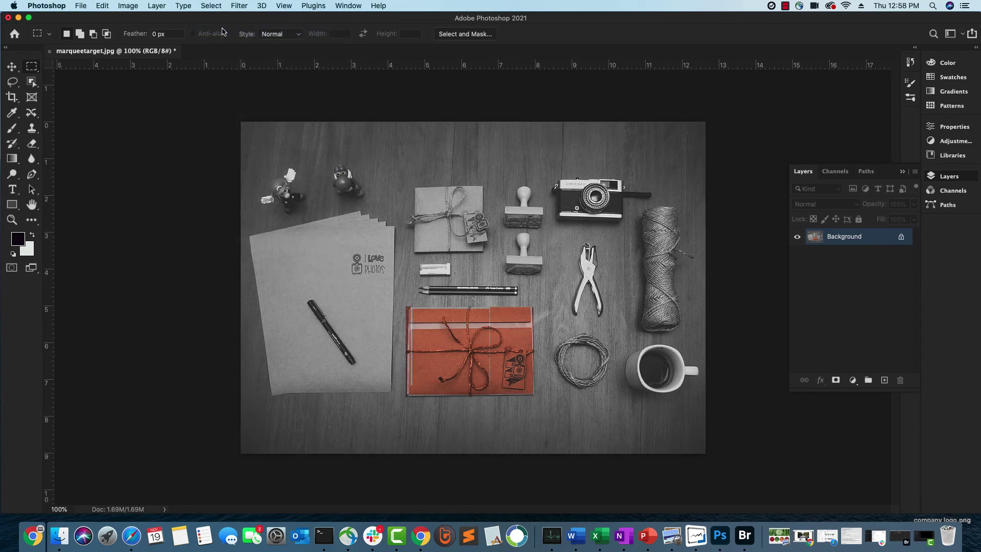
Save the image on the computer as the JPEG marqueetarget.jpg in the Desktop folder, with quality 8 and the Progressive format.
click(81, 7)
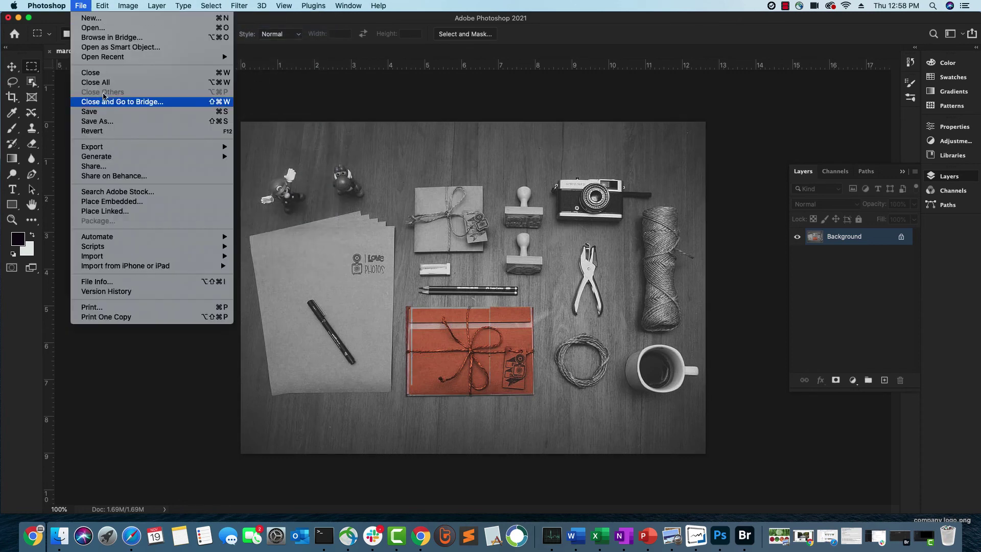
click(104, 123)
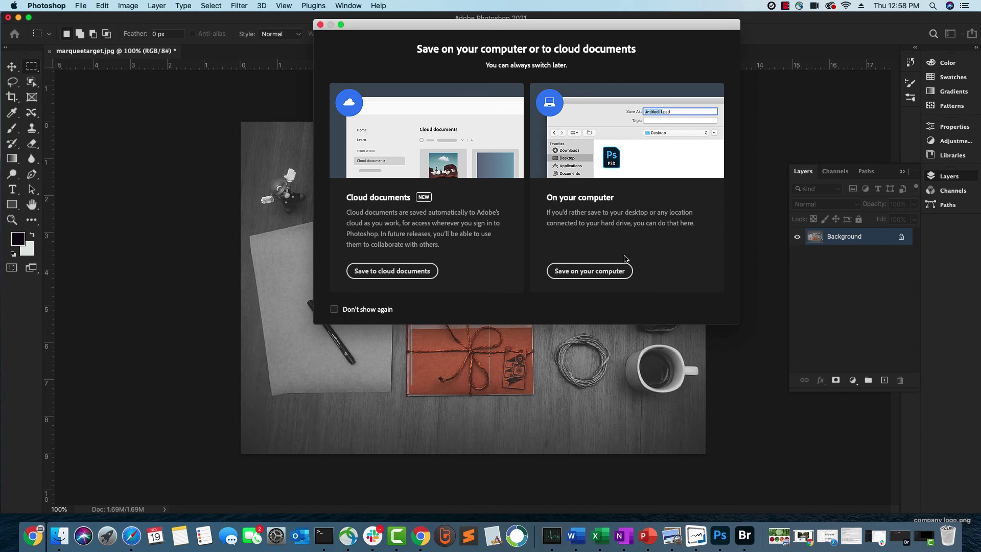
click(596, 272)
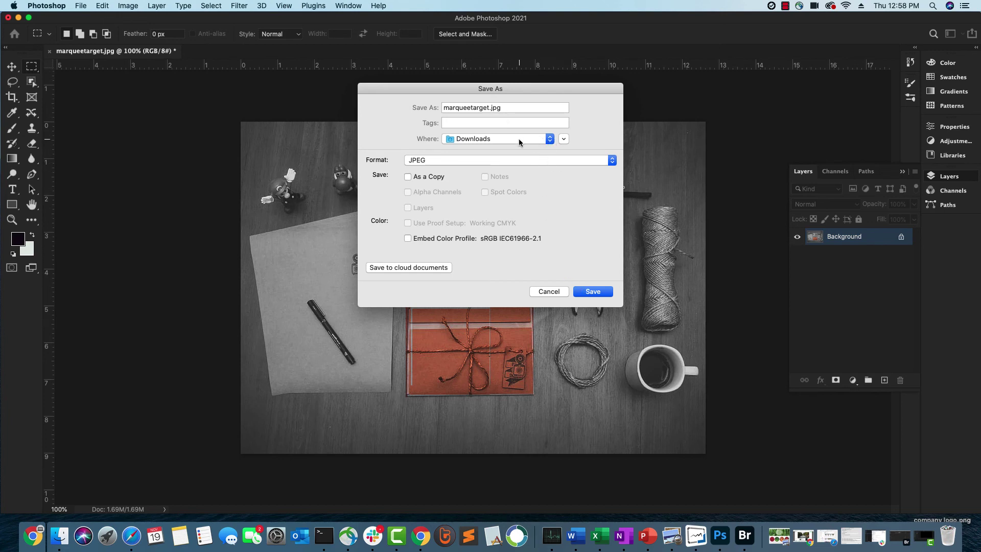
click(509, 160)
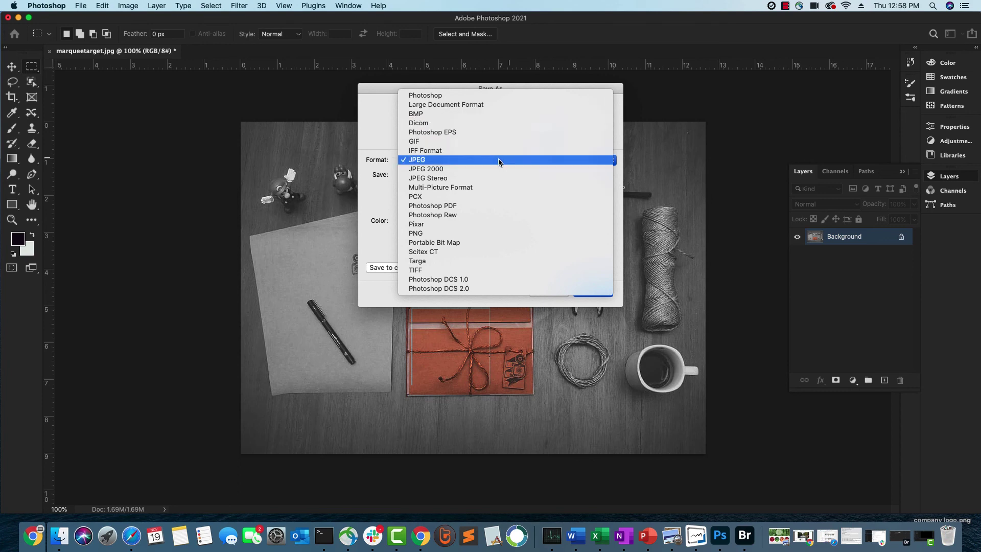
click(502, 160)
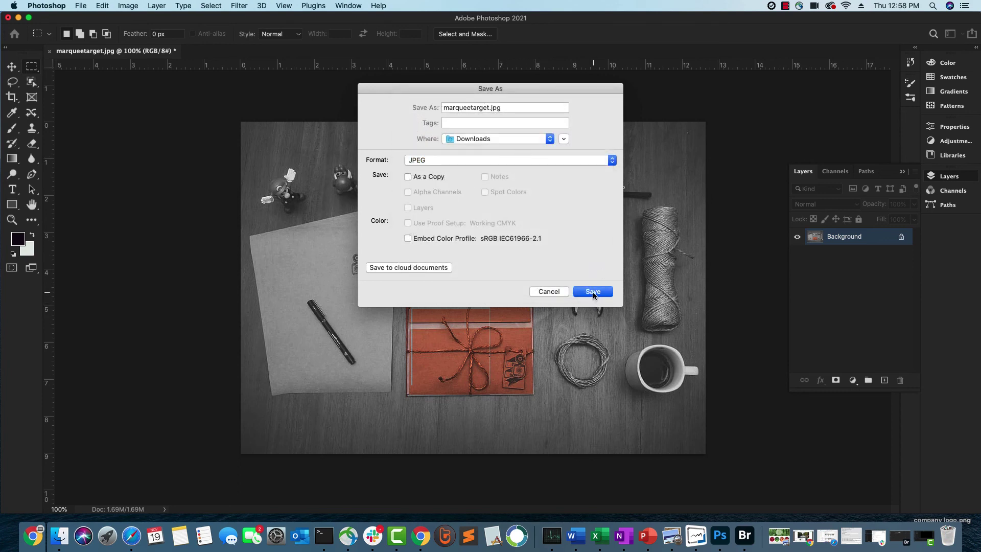
click(472, 139)
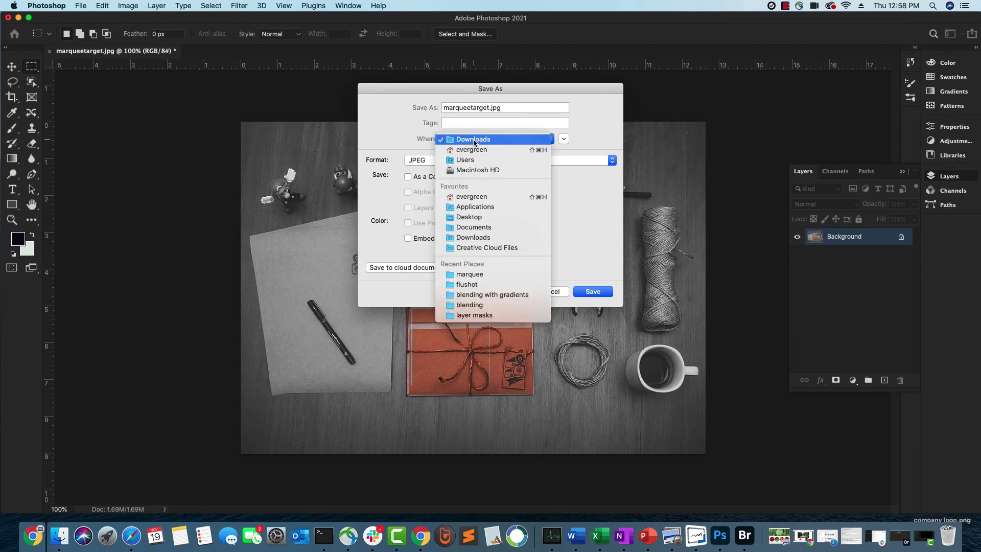
click(470, 218)
click(593, 290)
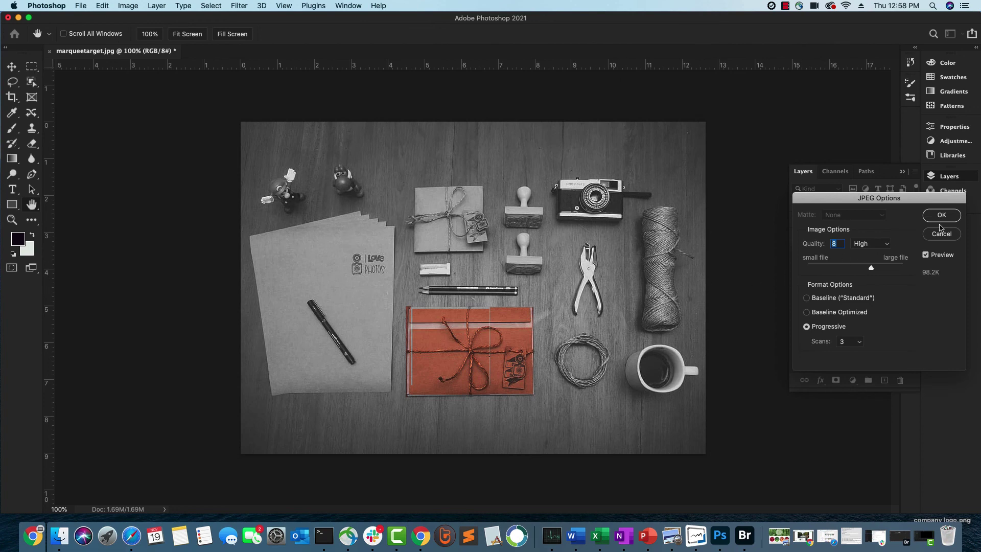
drag(835, 207, 318, 134)
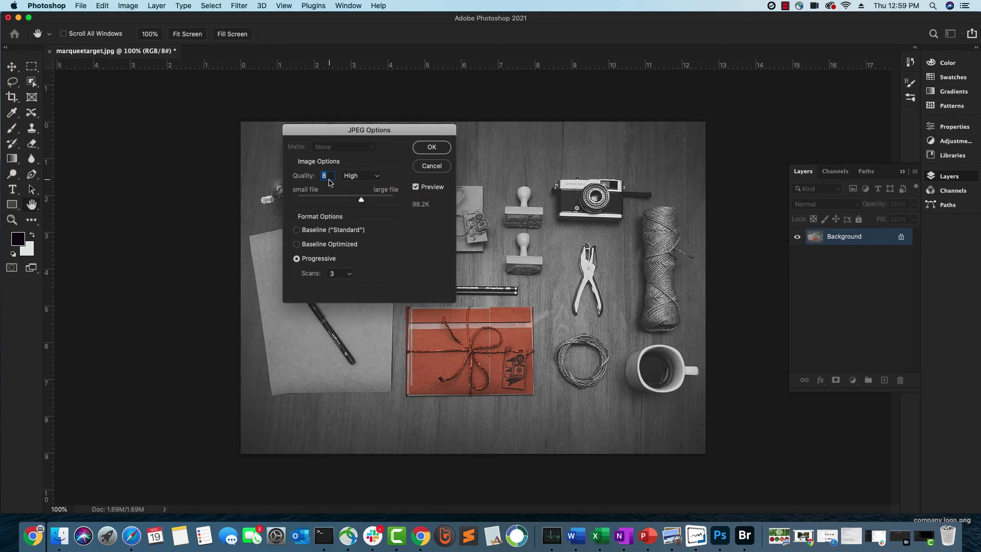
click(437, 148)
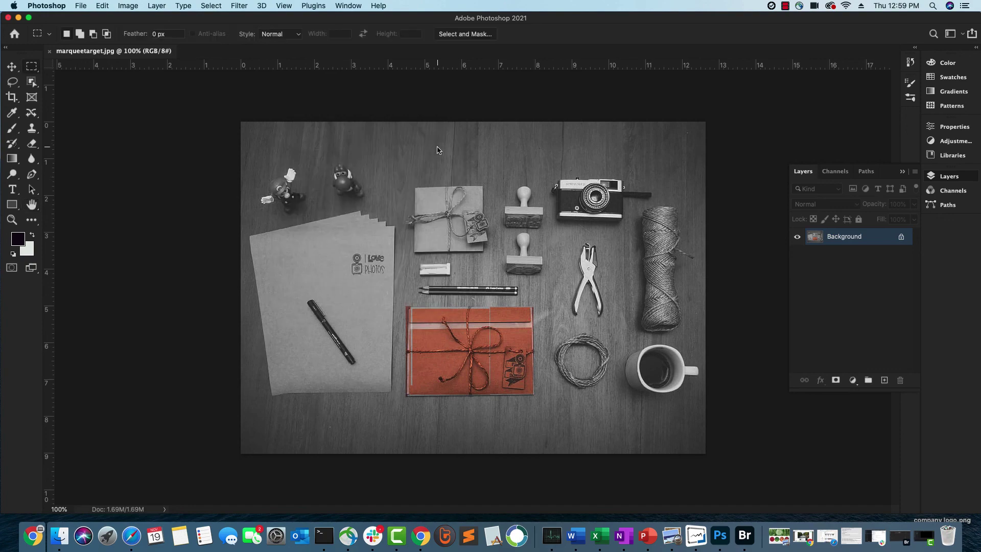
Minimise Photoshop and open the saved marqueetarget.jpg from the desktop, moving its icon to a clear area first.
click(18, 18)
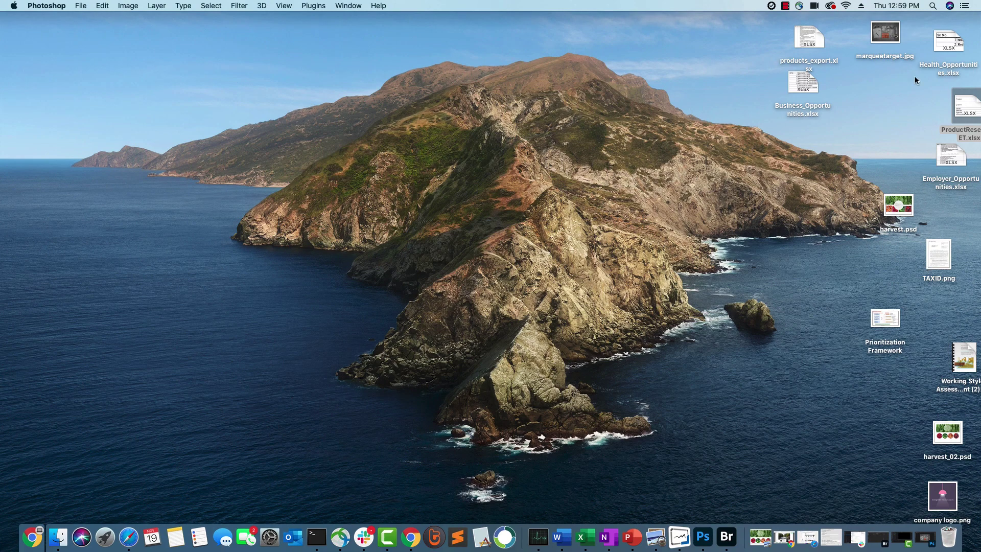
drag(882, 35, 248, 106)
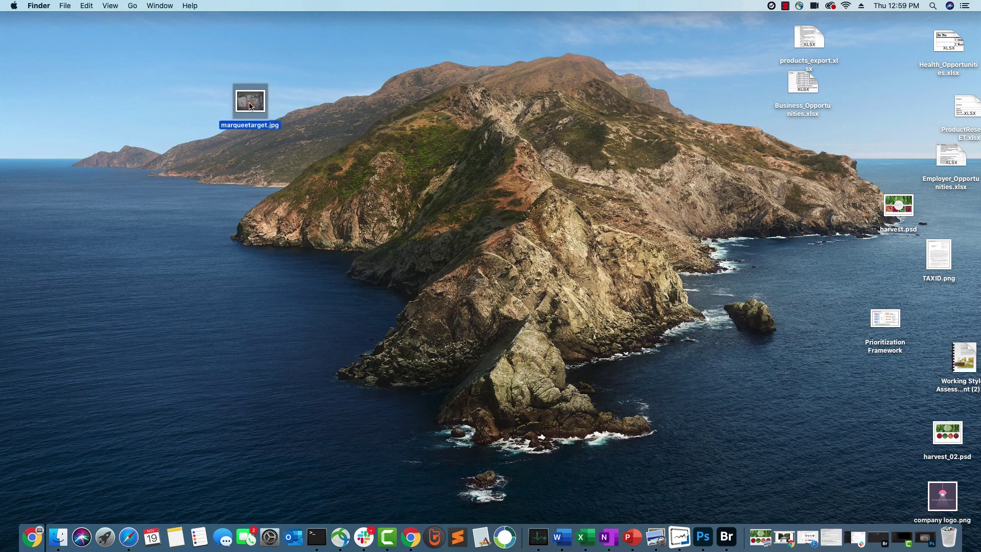
double_click(249, 106)
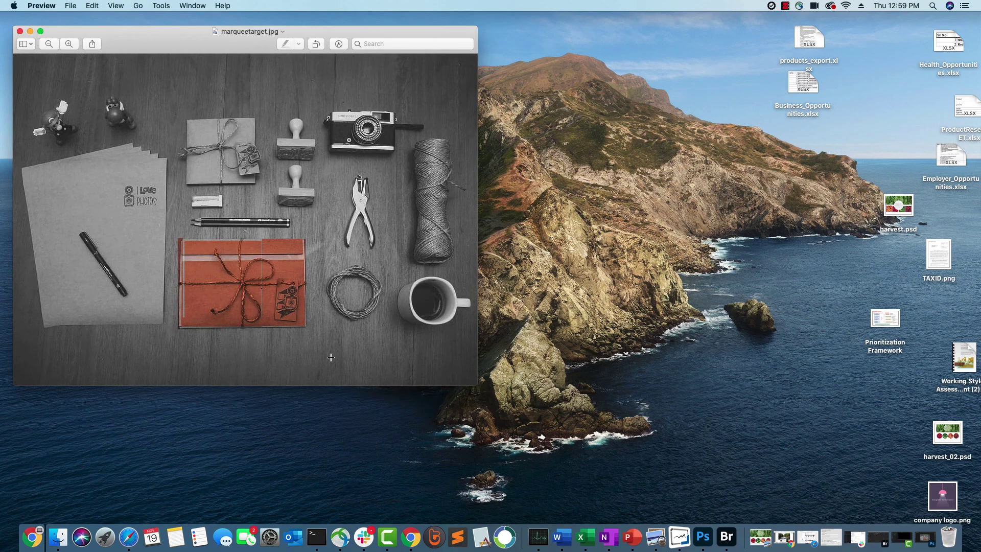